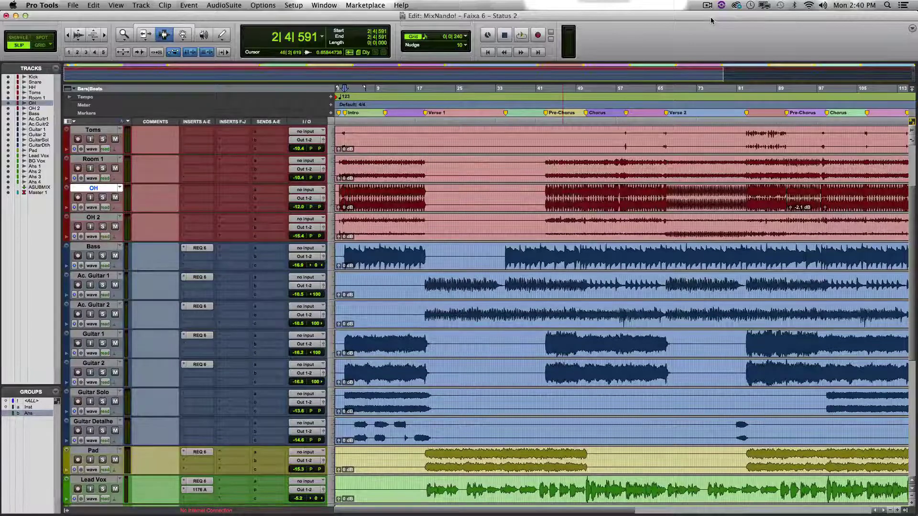
Review the REQ 6 equalizer settings on the Bass, Ac. Guitar 1 and Ac. Guitar 2 tracks in turn.
left_click(199, 247)
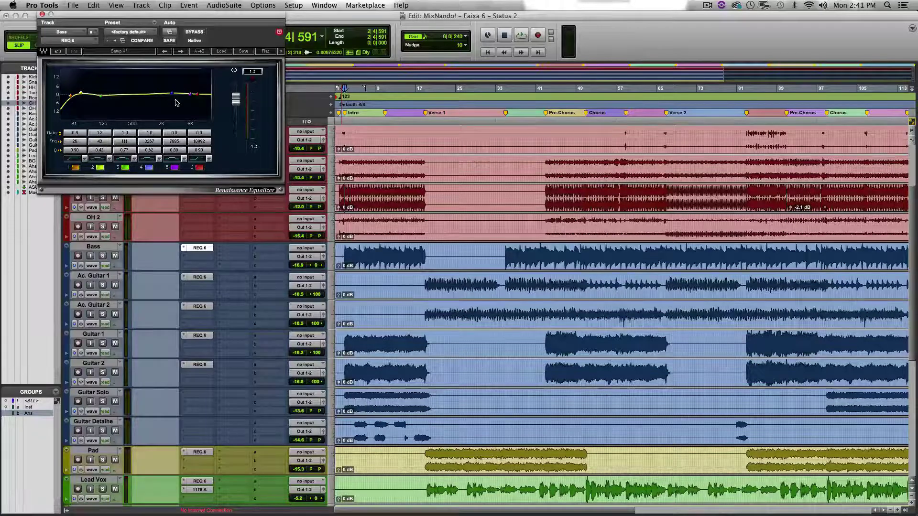
left_click(42, 15)
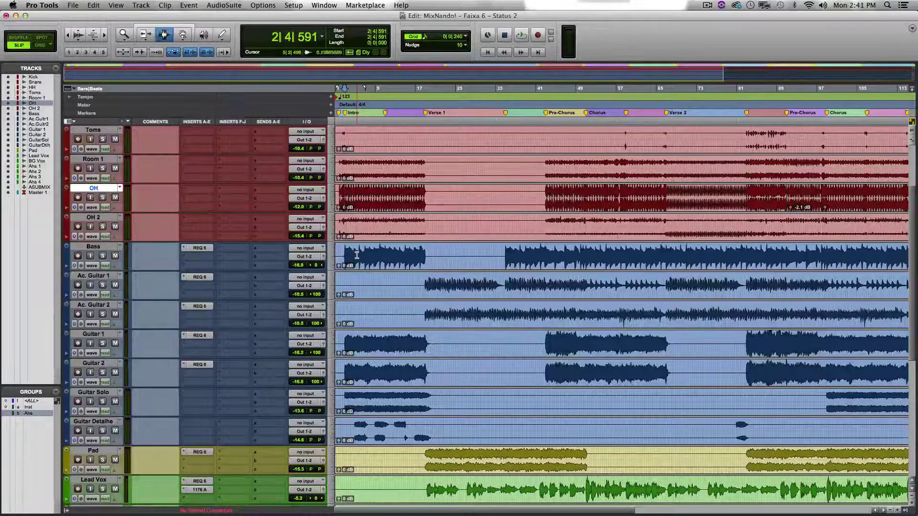
left_click(442, 287)
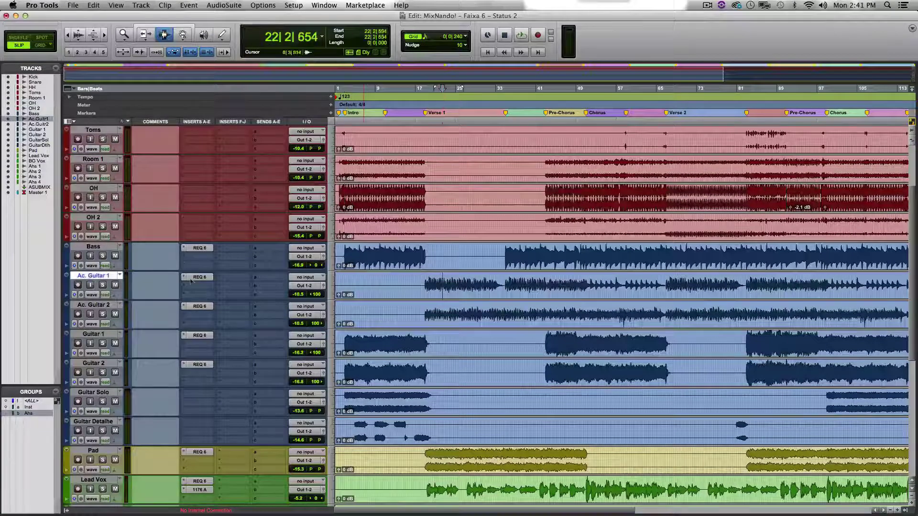
left_click(194, 277)
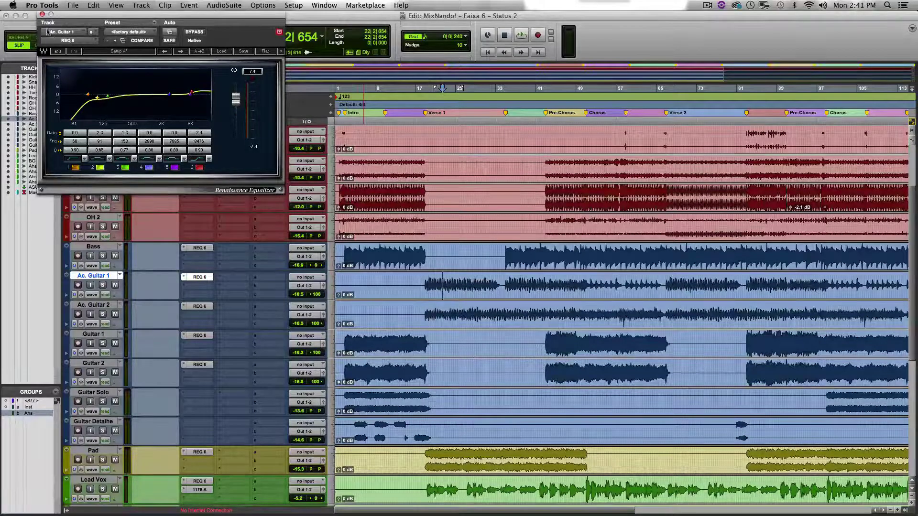
left_click(42, 14)
left_click(199, 306)
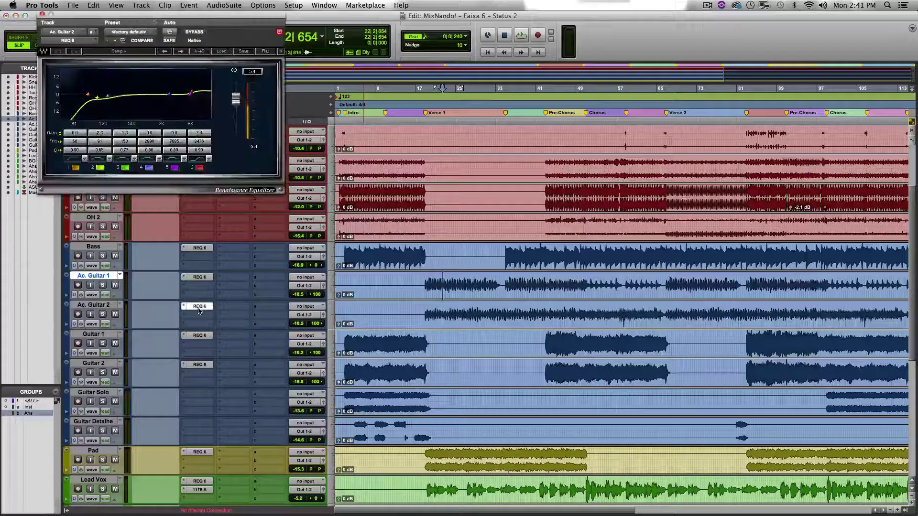
Examine the REQ 6 equalizer curve on the Guitar 1 track and close the plug-in window.
left_click(365, 341)
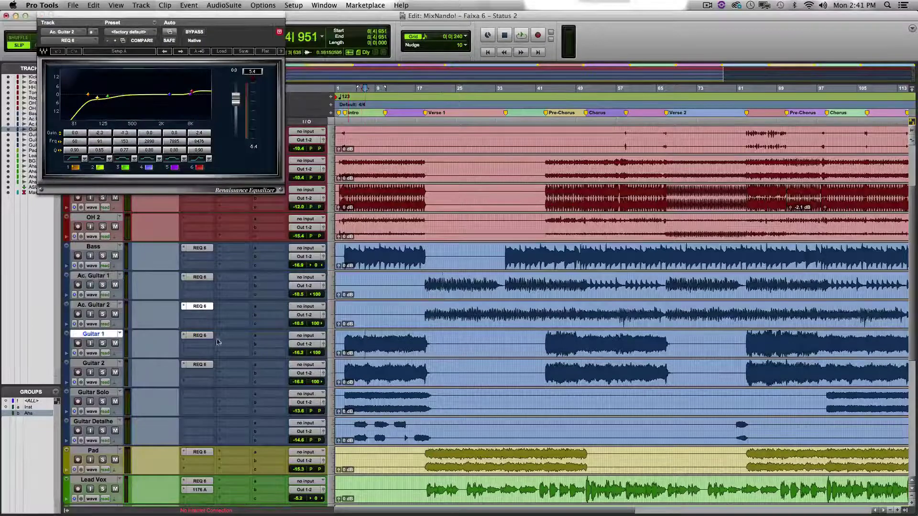
left_click(199, 335)
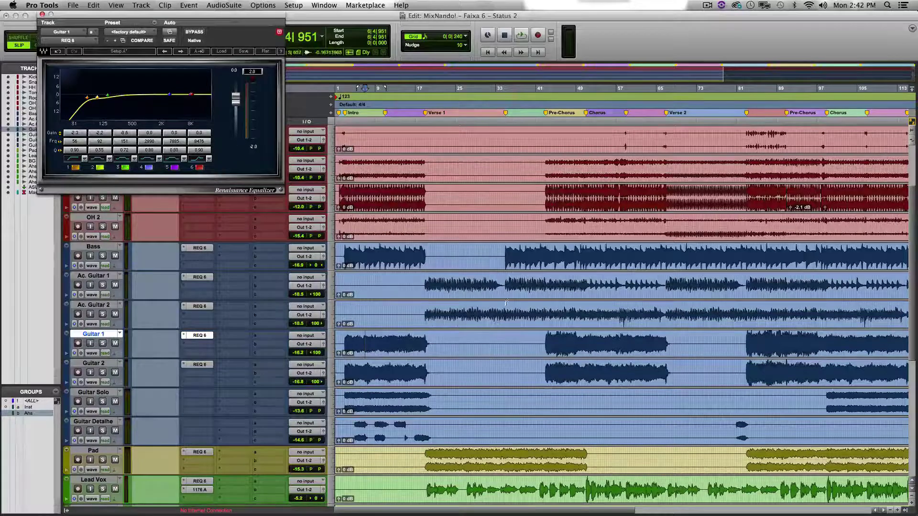
left_click(359, 344)
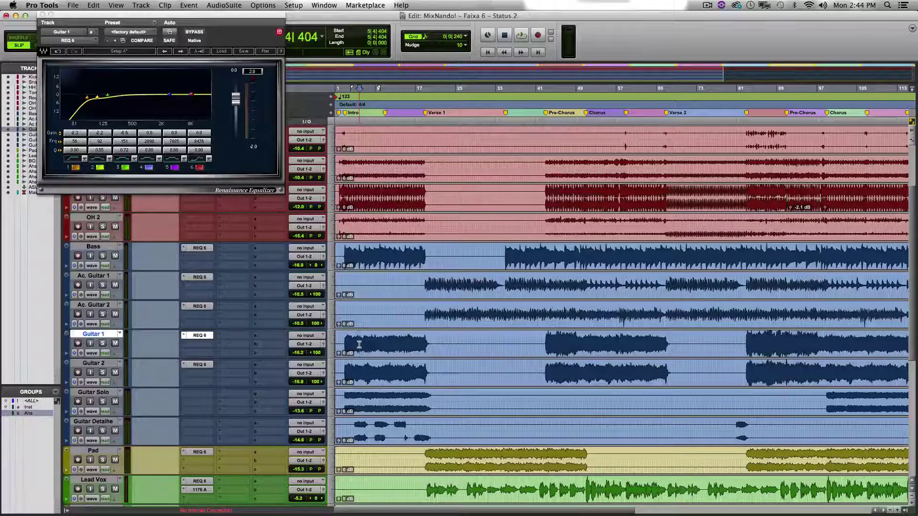
left_click(42, 15)
Play the full mix from the START marker, just before the drums enter at the end of bar 1.
left_click(376, 234)
key("super+bracketright")
key("super+bracketright")
key("super+bracketright")
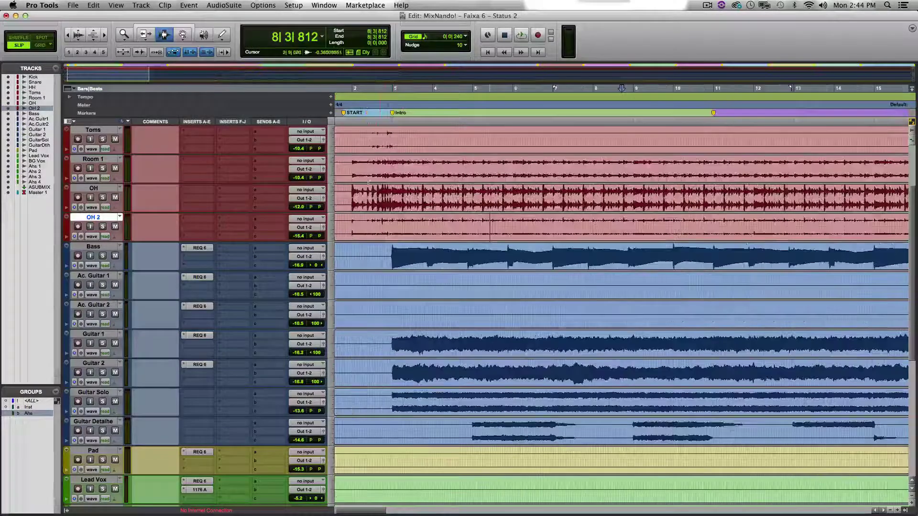
left_click(344, 161)
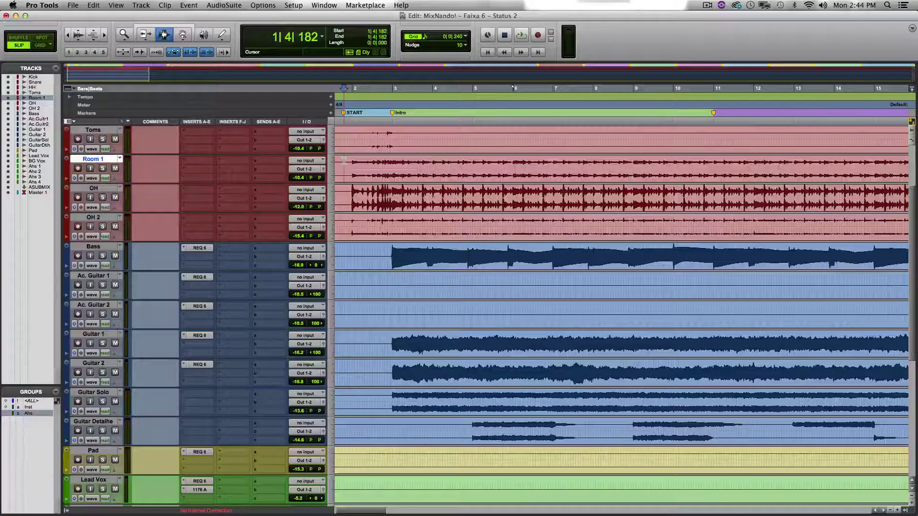
key("space")
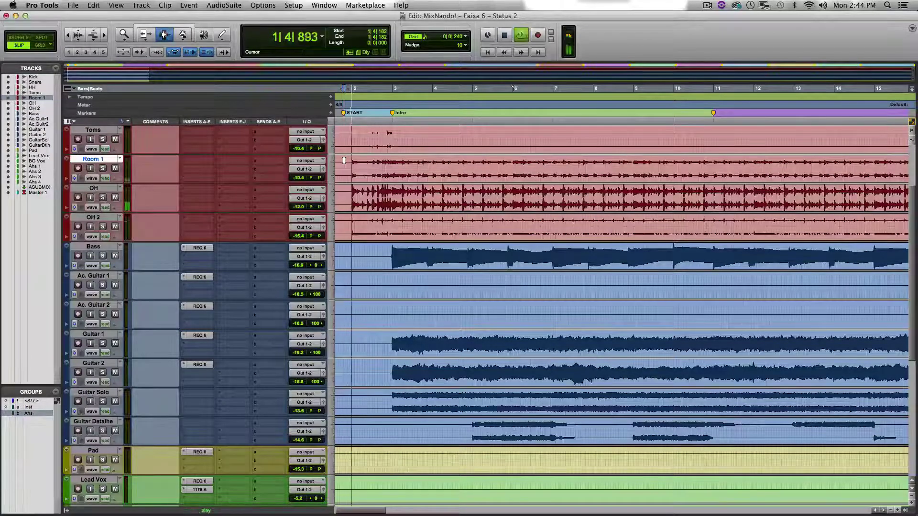
Compare the REQ 6 equalizers of Bass, Guitar 1 and Guitar 2 while the intro plays.
left_click(199, 247)
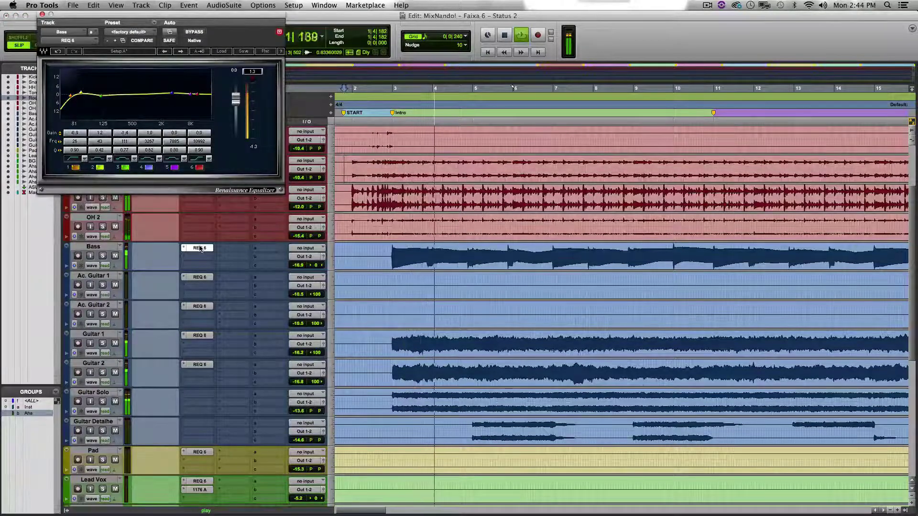
left_click(200, 336)
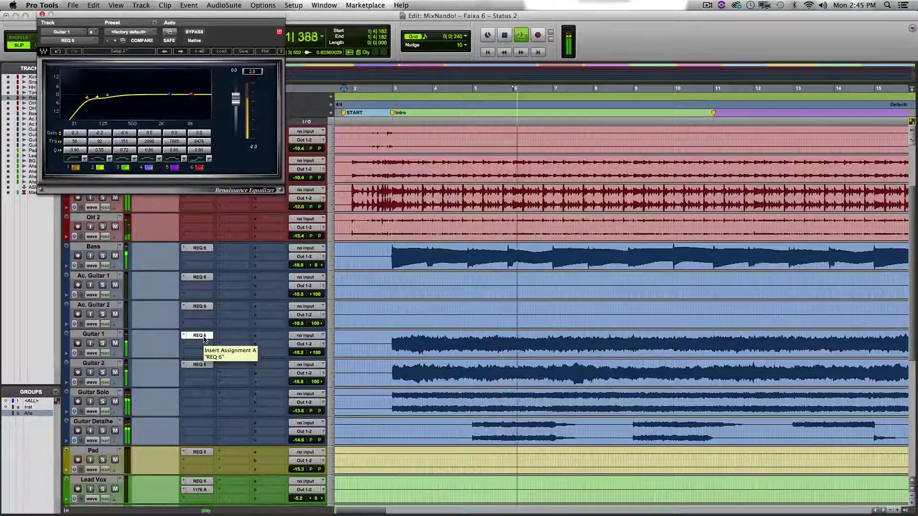
left_click(200, 365)
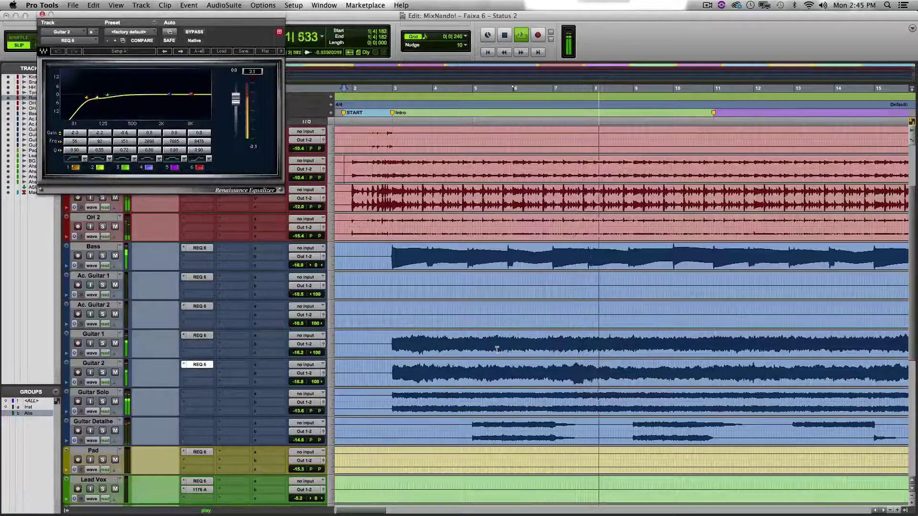
scroll(528, 349, "right", 5)
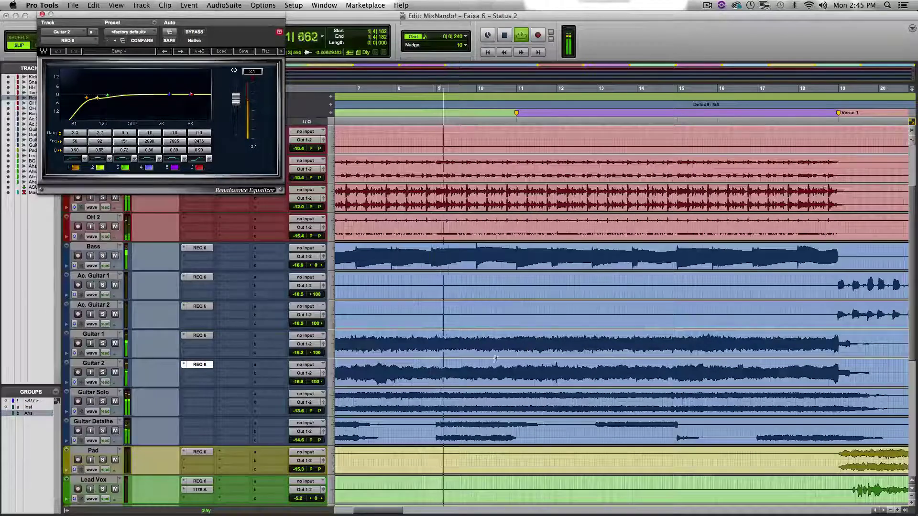
scroll(493, 360, "right", 2)
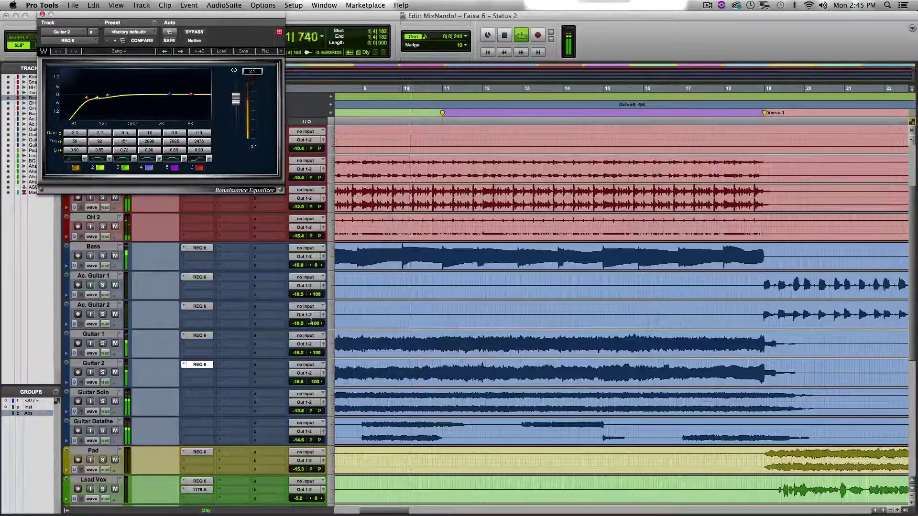
scroll(421, 325, "right", 2)
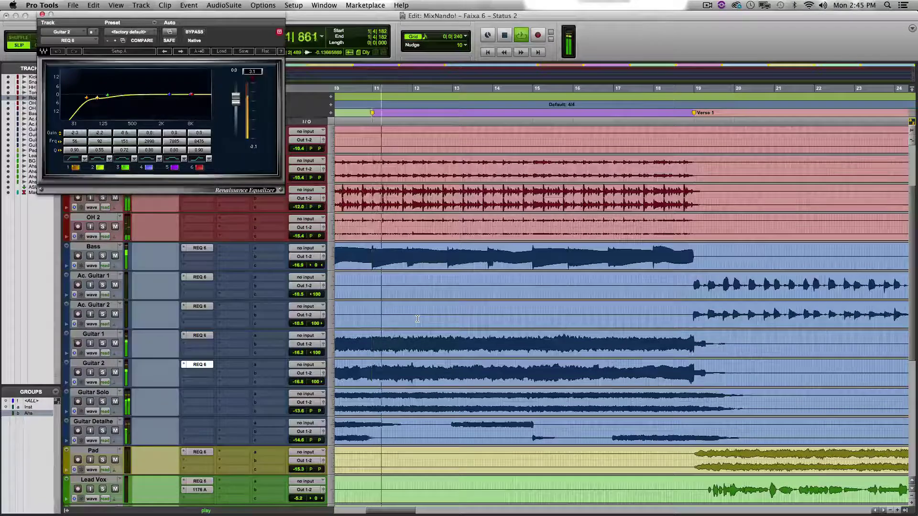
scroll(417, 319, "right", 2)
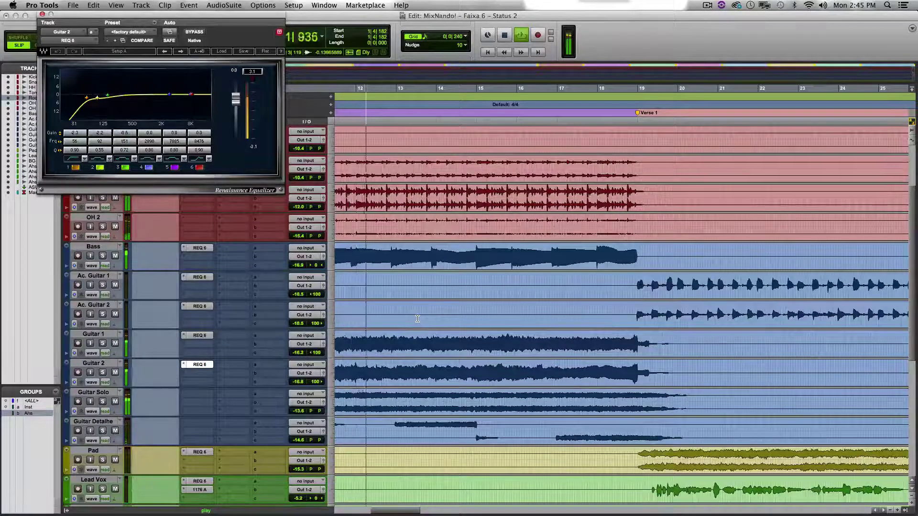
Inspect the Ac. Guitar 1 track's REQ 6 equalizer while following playback into Verse 1.
left_click(417, 319)
key("r")
key("r")
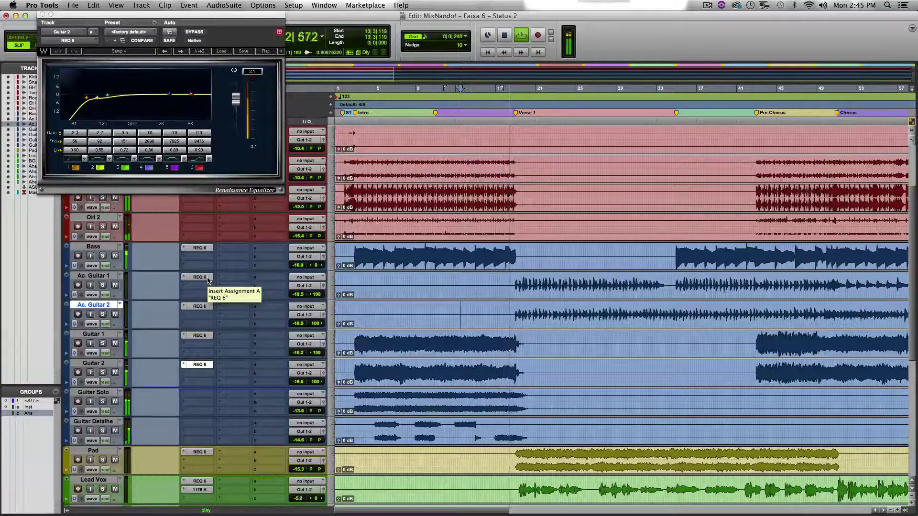
left_click(199, 278)
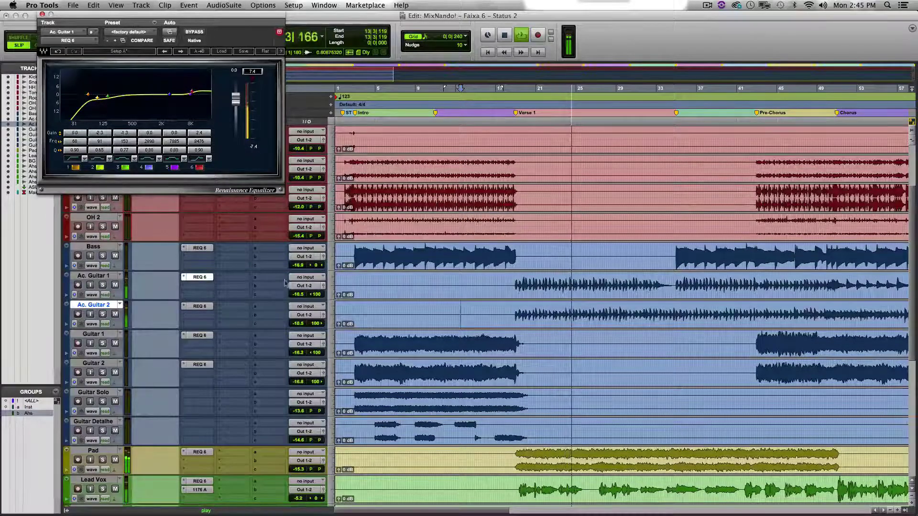
scroll(542, 295, "right", 3)
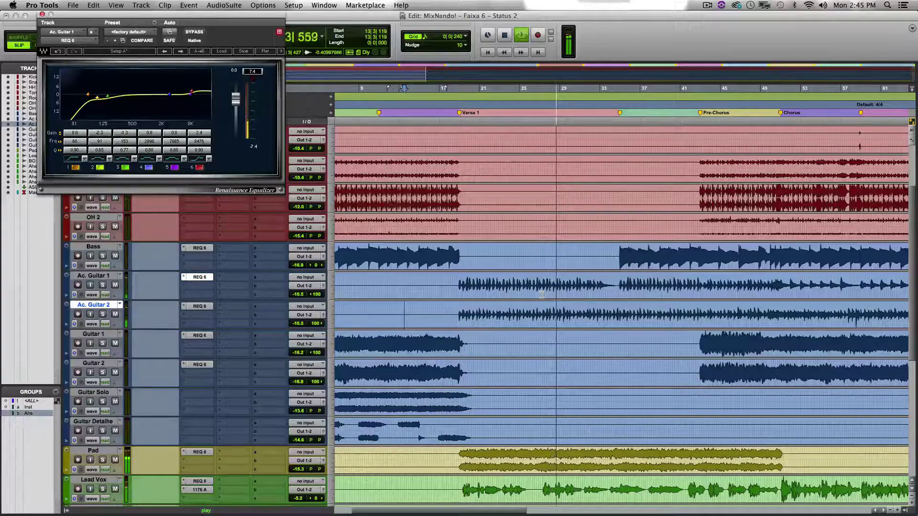
scroll(541, 295, "right", 3)
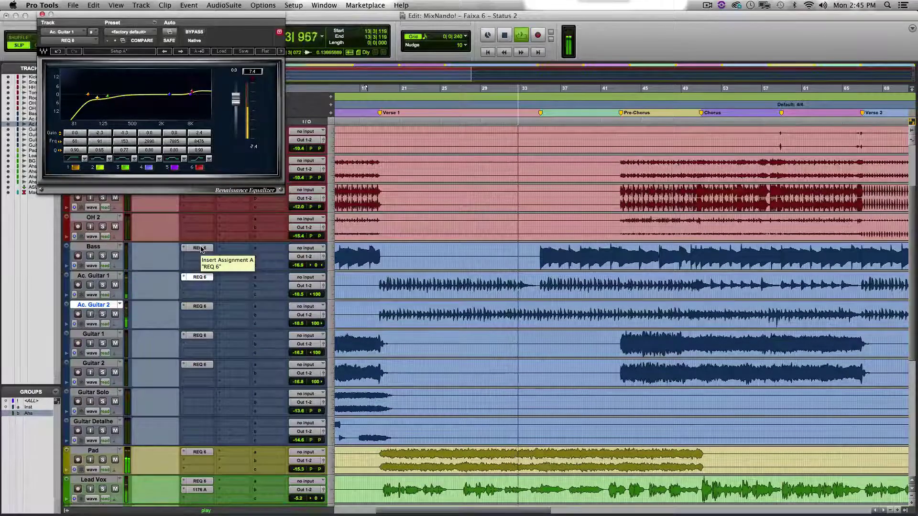
Check the Bass and Guitar 2 REQ 6 equalizers during playback, with the whole arrangement in view.
left_click(200, 249)
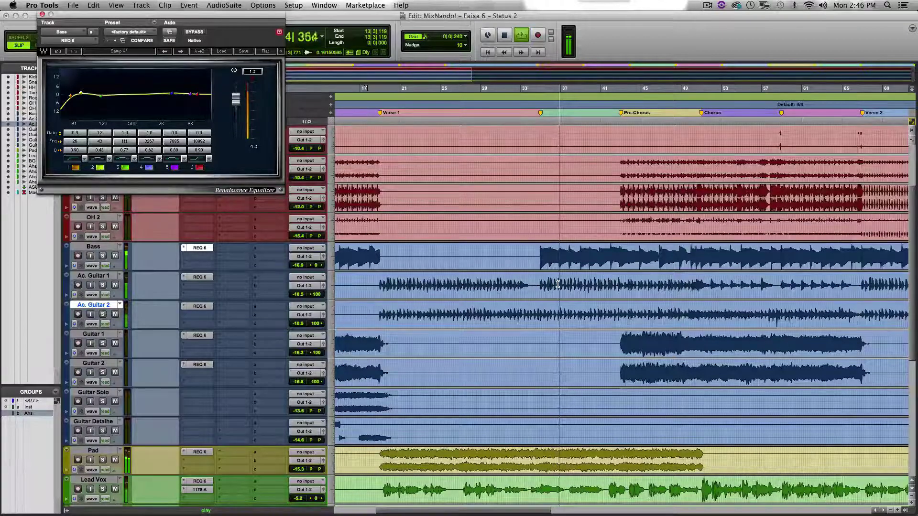
left_click(587, 289)
key("r")
key("r")
key("r")
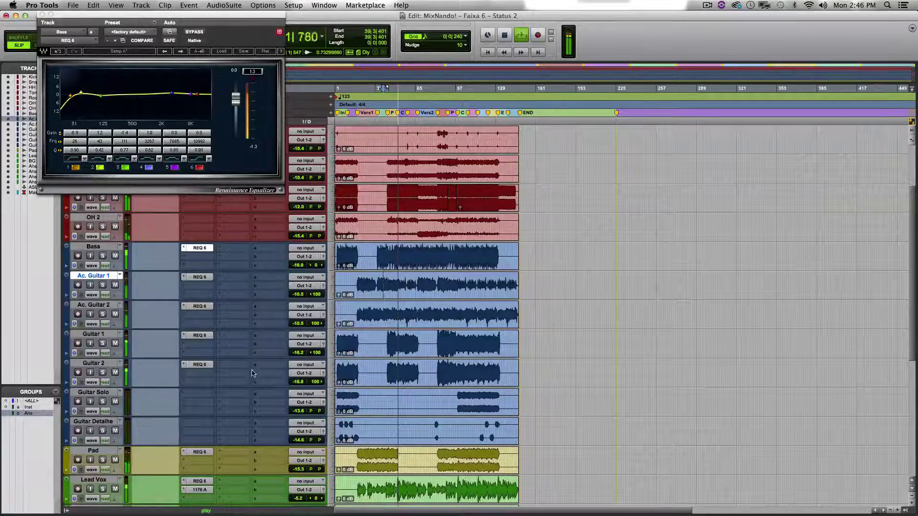
left_click(196, 365)
left_click(196, 365)
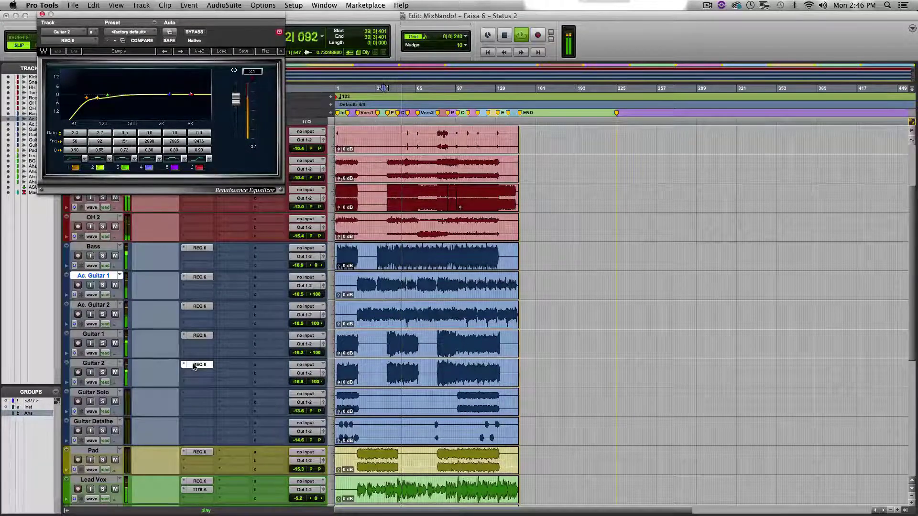
Look through the remaining tracks down to Master 1, stop playback and close the Guitar 2 equalizer.
scroll(433, 388, "down", 6)
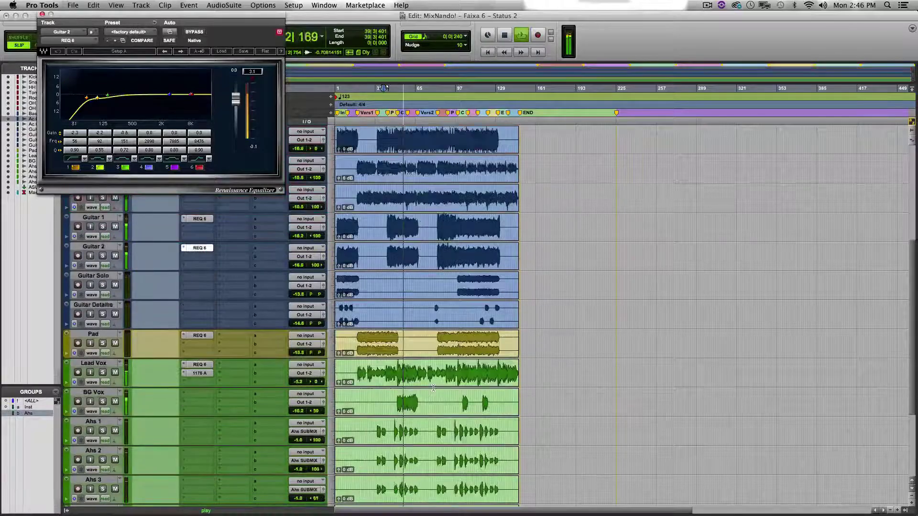
scroll(433, 388, "down", 1)
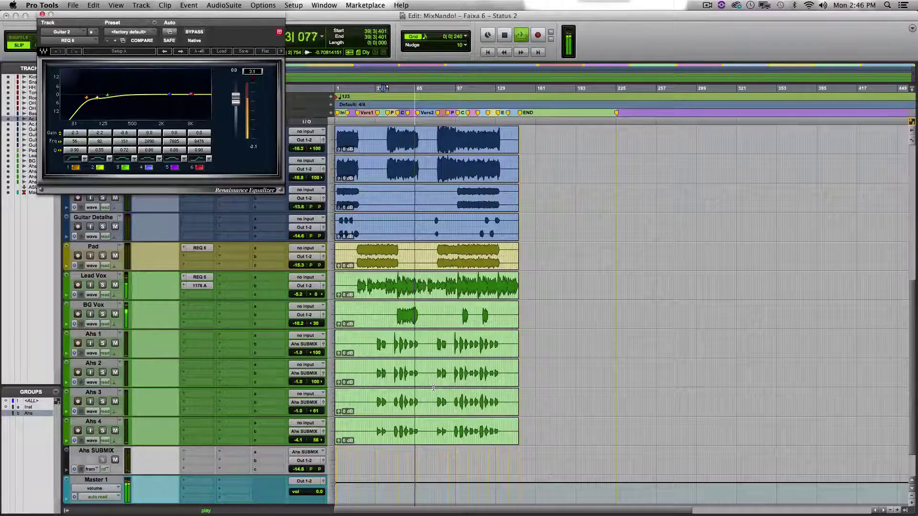
scroll(436, 389, "up", 5)
scroll(440, 388, "up", 1)
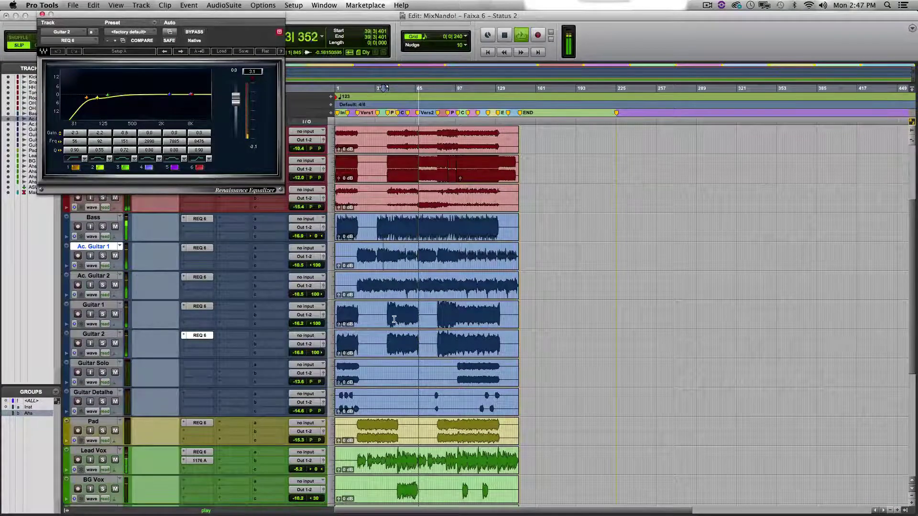
key("space")
left_click(41, 14)
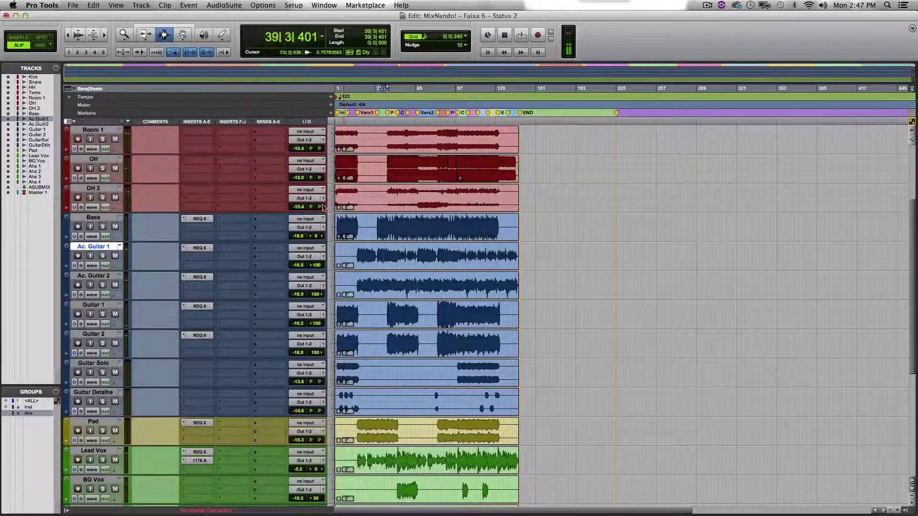